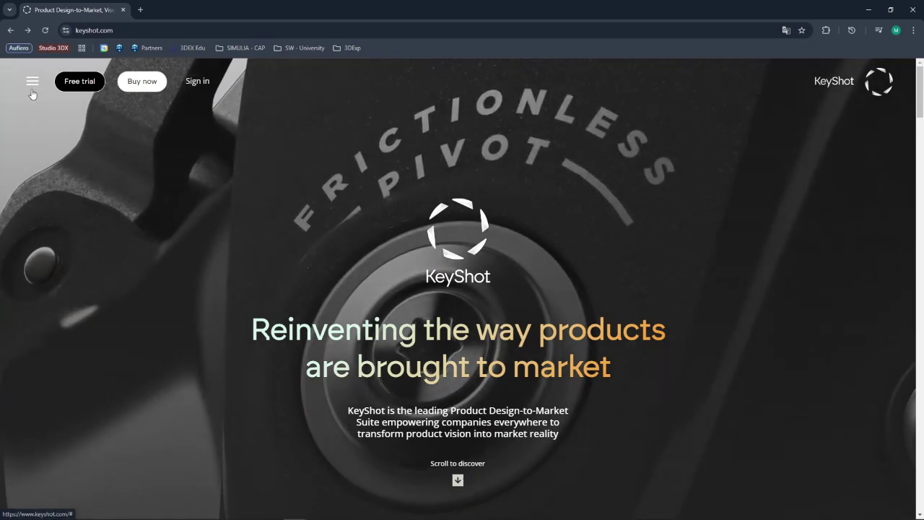
- Go to the site's Integrations page and open the 'KeyShot para SolidWorks' plugin entry
left_click(33, 85)
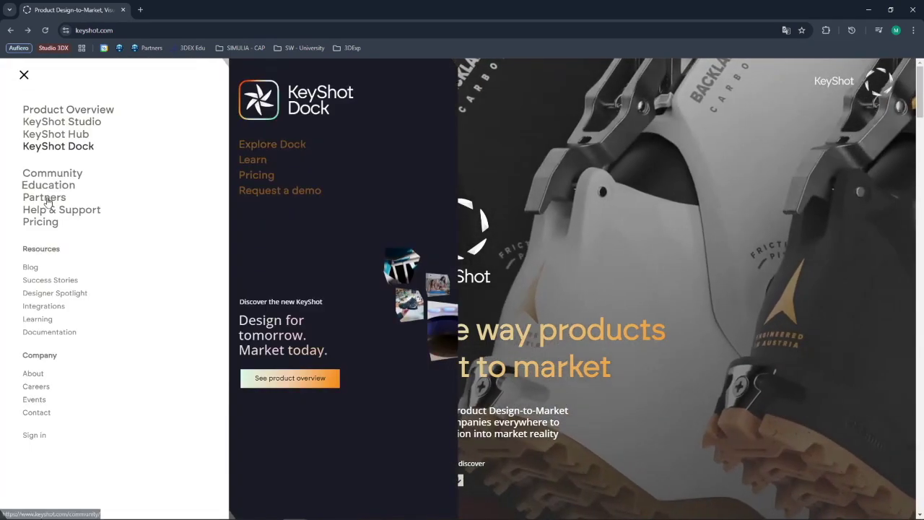
mouse_move(58, 146)
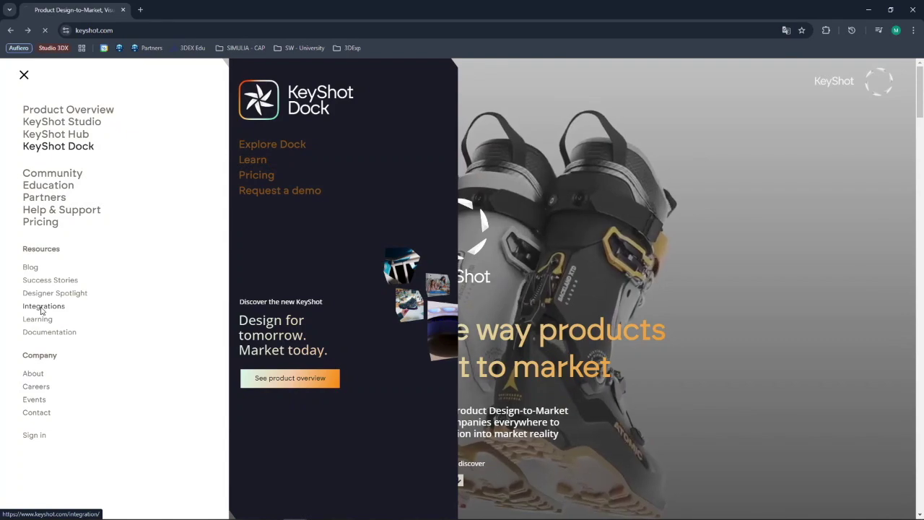
left_click(41, 307)
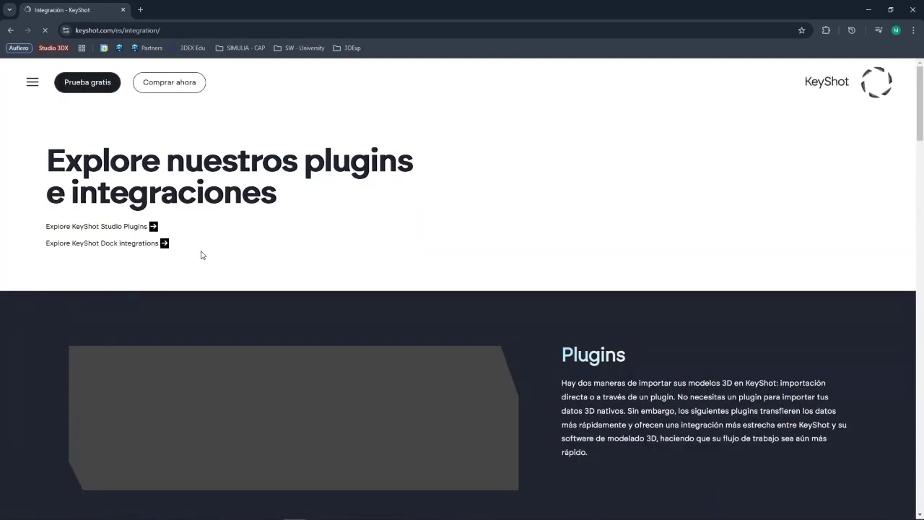
scroll(532, 252, "down", 2)
scroll(595, 268, "down", 1)
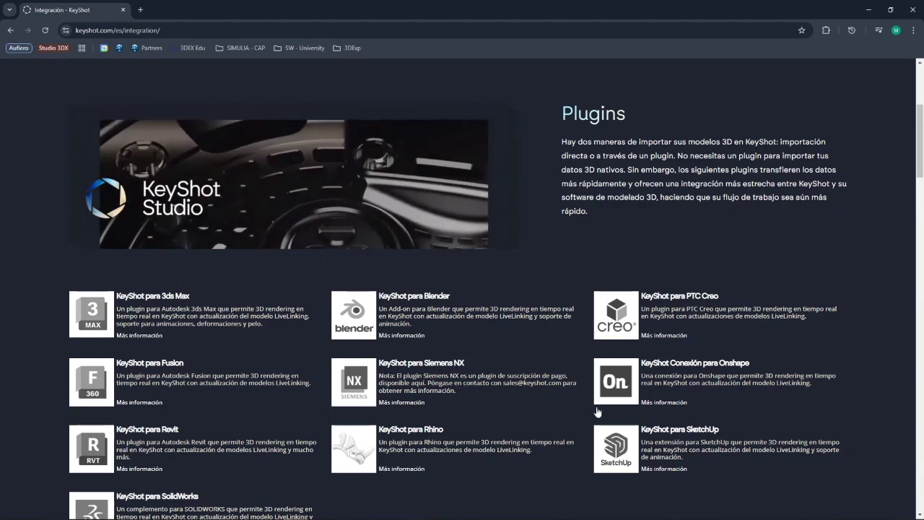
scroll(597, 412, "down", 1)
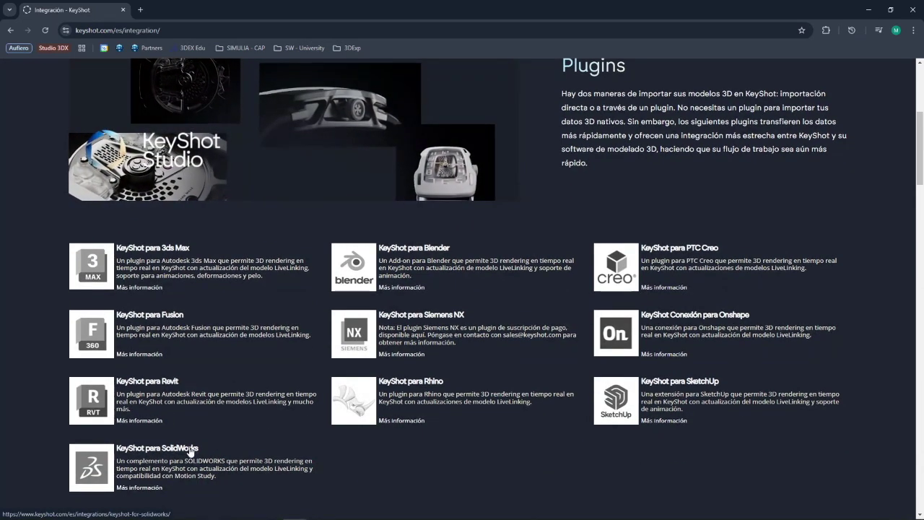
left_click(147, 451)
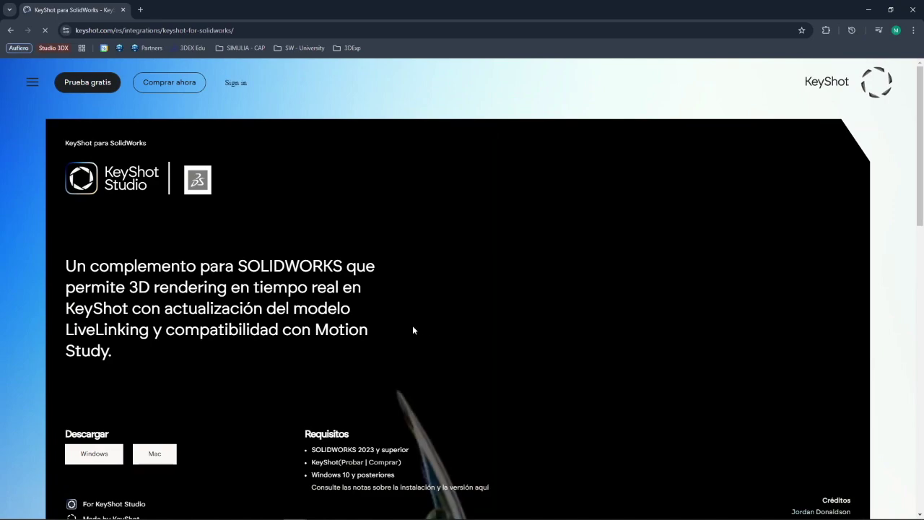
- Download the Windows installer for the KeyShot SolidWorks plugin and launch it
scroll(407, 326, "down", 2)
scroll(392, 322, "up", 1)
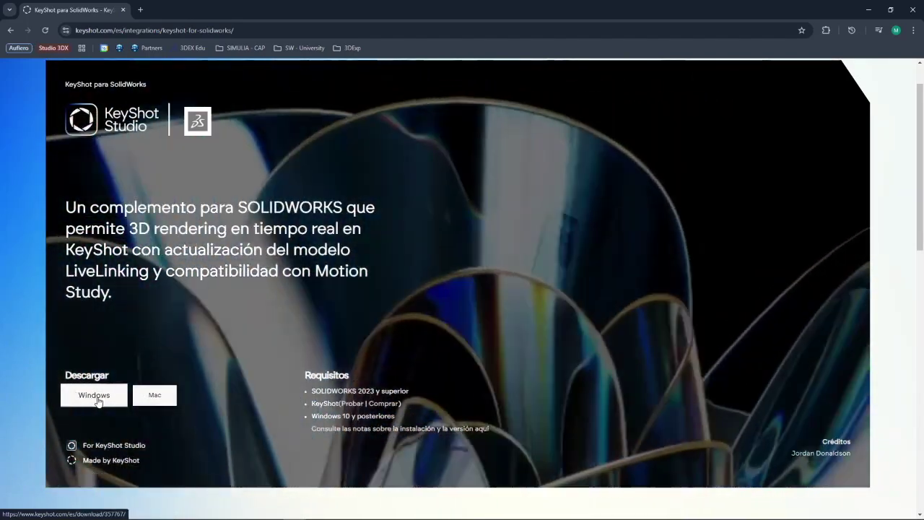
left_click(94, 399)
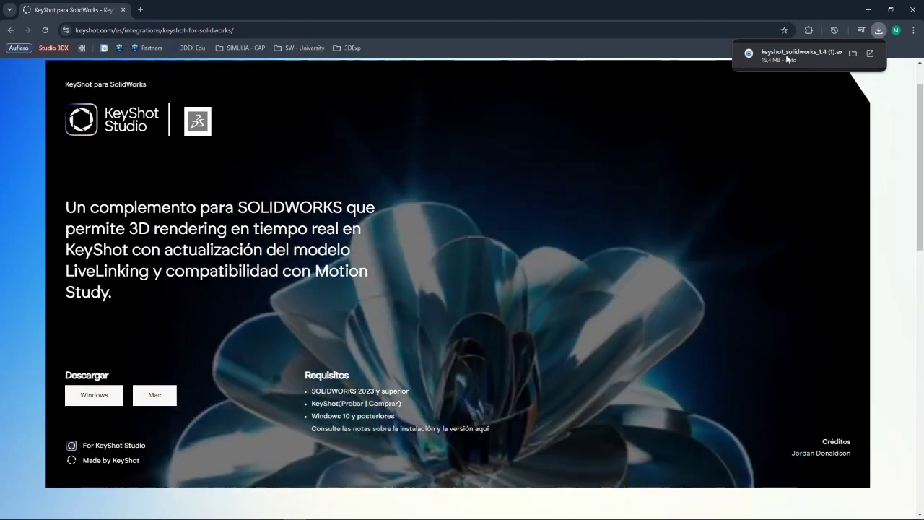
left_click(785, 54)
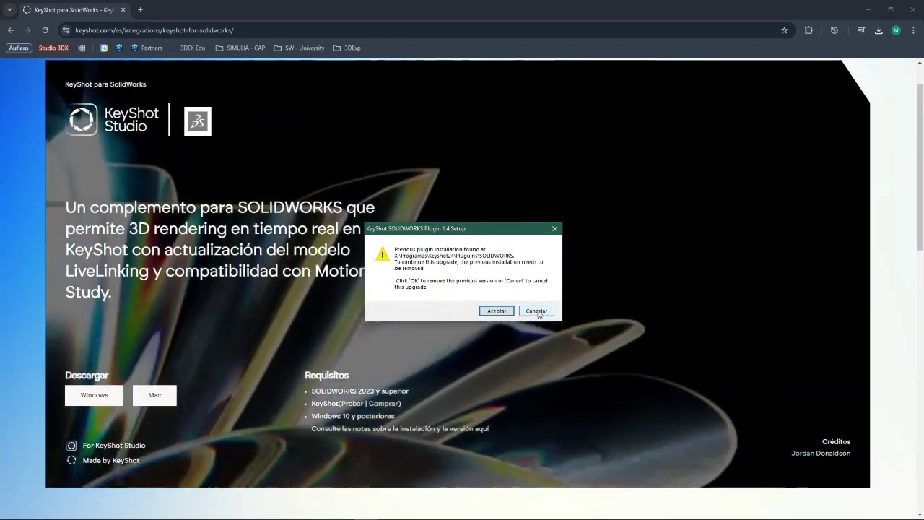
- Cancel the KeyShot SOLIDWORKS Plugin 1.4 upgrade warning and switch to SolidWorks
left_click(536, 311)
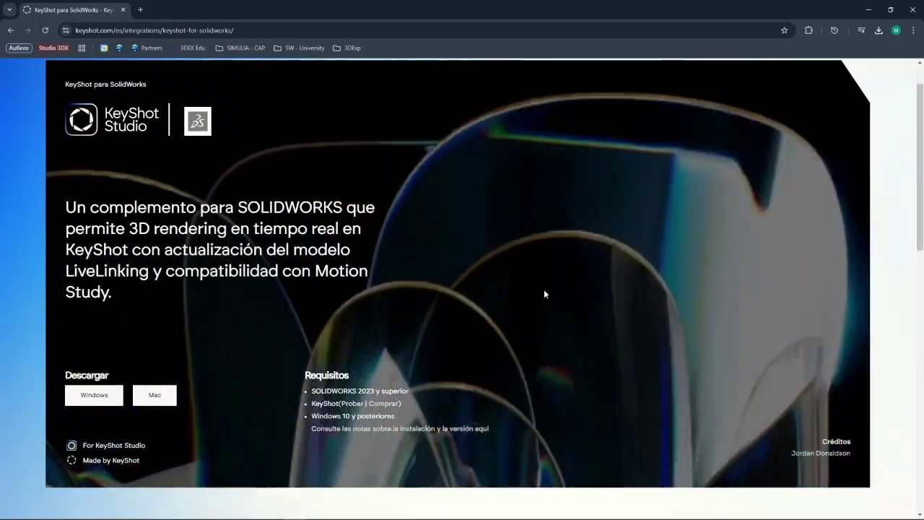
key("alt+Tab")
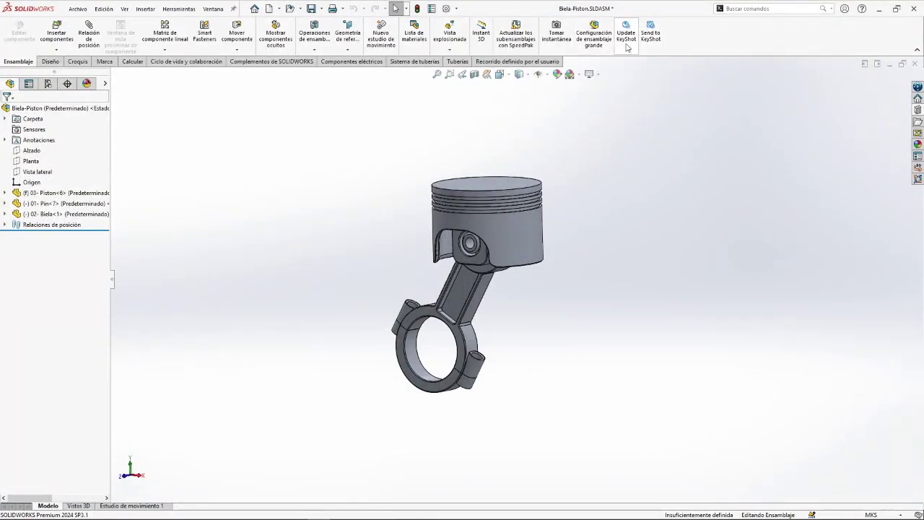
- Orbit the Biela-Piston assembly to a three-quarter view and send it to KeyShot
middle_click_drag(668, 116, 619, 199)
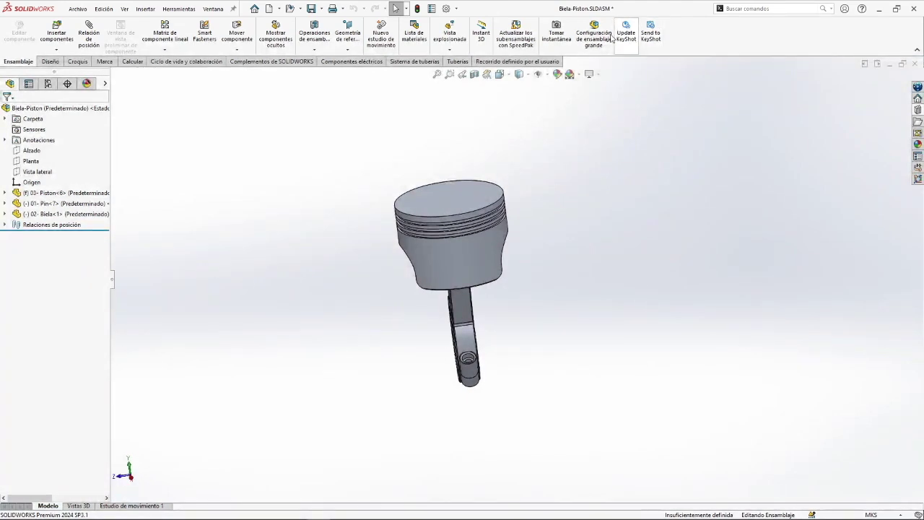
left_click(178, 9)
left_click(170, 10)
left_click(148, 10)
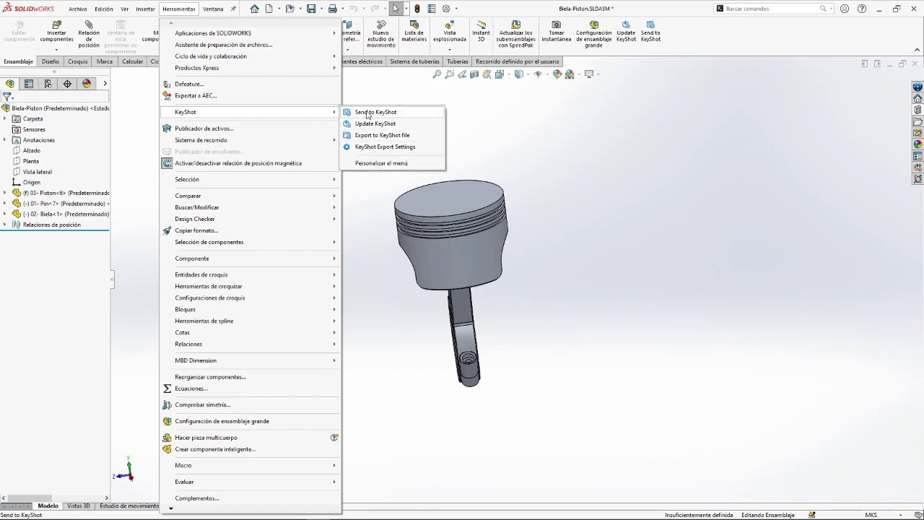
middle_click_drag(588, 248, 356, 278)
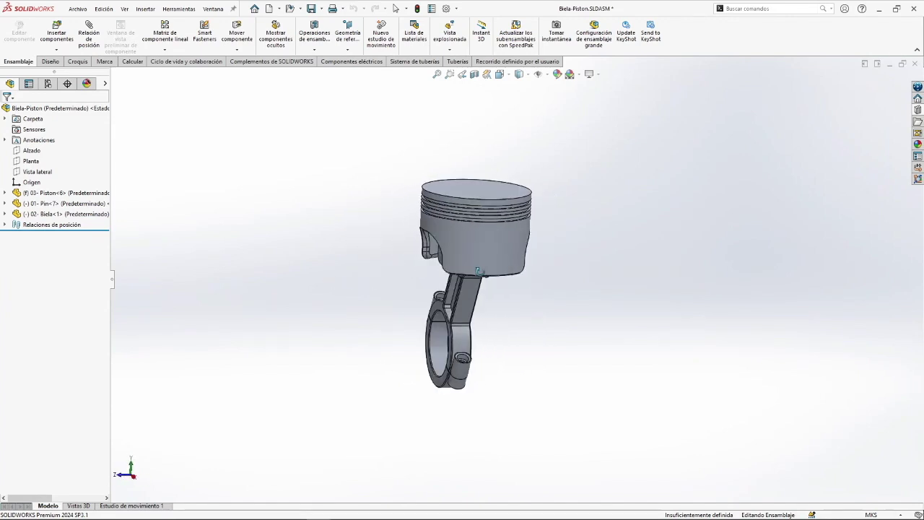
middle_click_drag(355, 279, 518, 288)
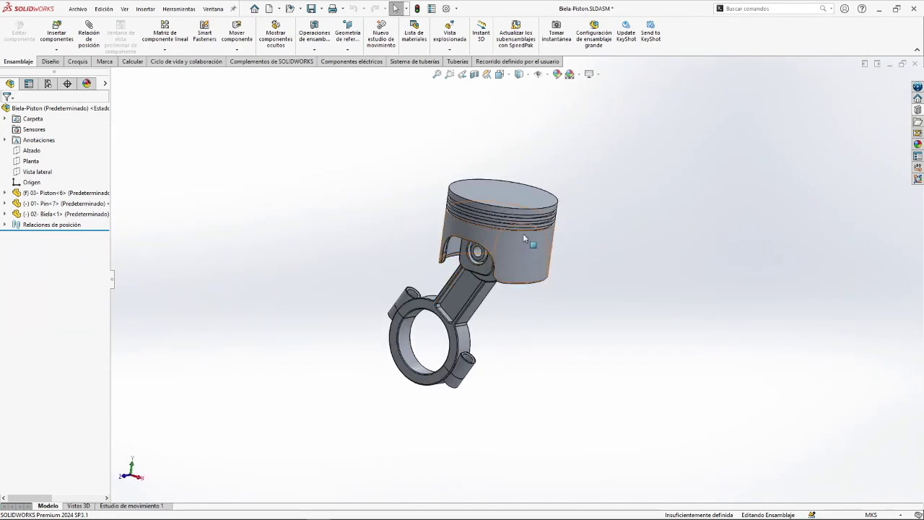
left_click(181, 8)
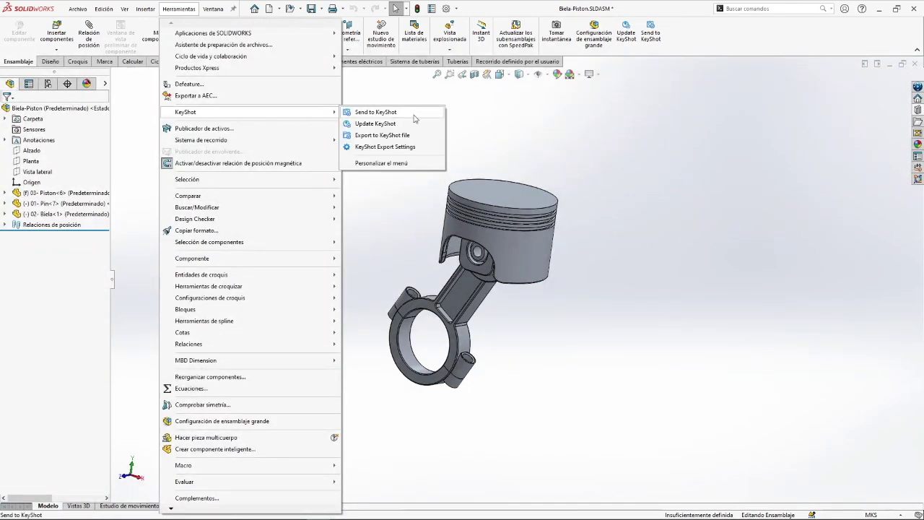
left_click(387, 118)
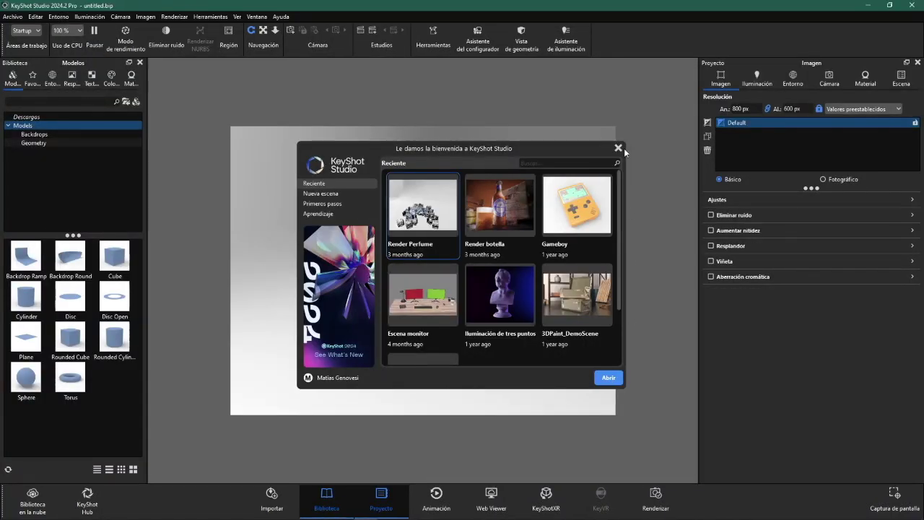
- Dismiss the KeyShot welcome window, orbit the imported piston model, and show the Materials library
left_click(619, 149)
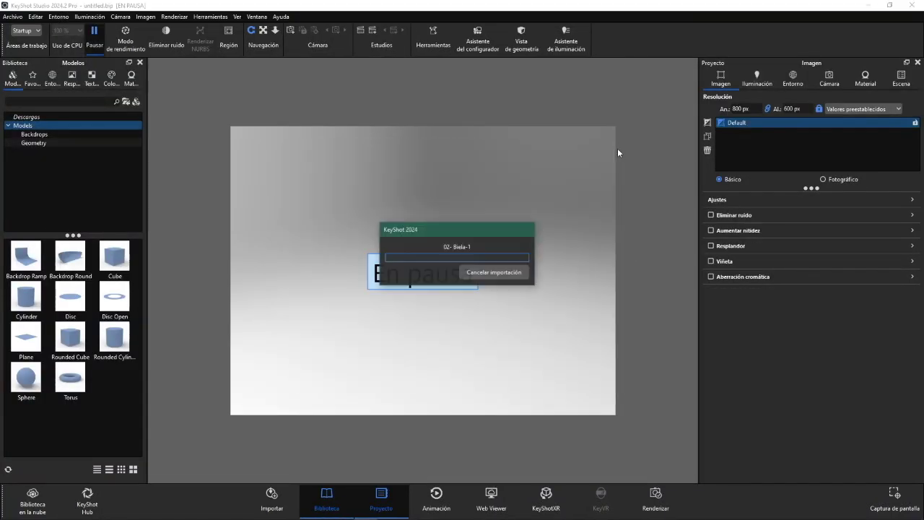
mouse_move(506, 296)
left_mouse_down()
mouse_move(475, 291)
mouse_move(476, 305)
mouse_move(493, 289)
mouse_move(643, 299)
mouse_move(556, 336)
mouse_move(2, 125)
left_mouse_up()
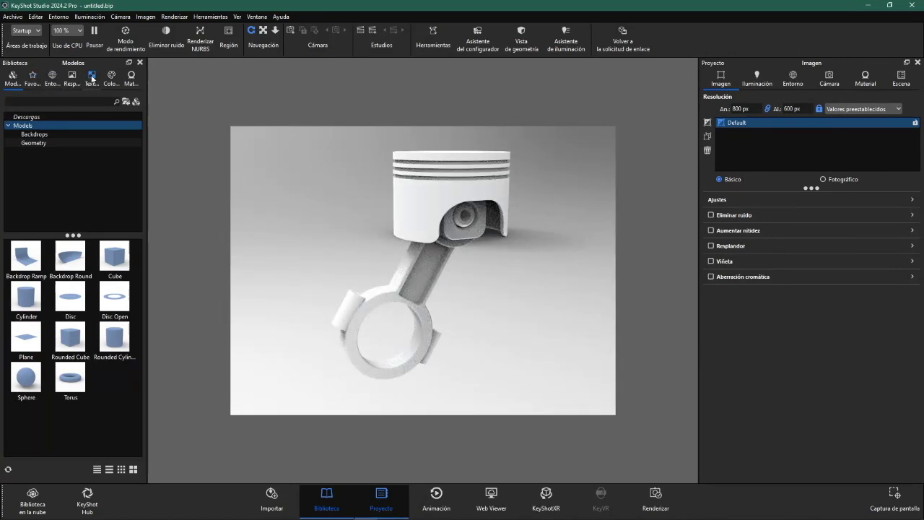
left_click(130, 76)
- Try a lilac material, then give the piston a brown metallic material and unlink it
mouse_move(12, 260)
left_mouse_down()
mouse_move(450, 193)
mouse_move(441, 190)
left_mouse_up()
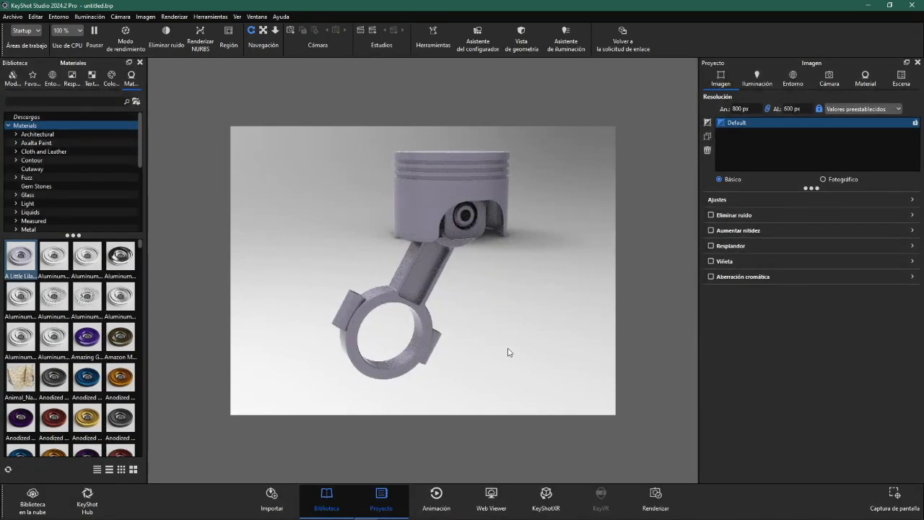
middle_click_drag(509, 350, 508, 304)
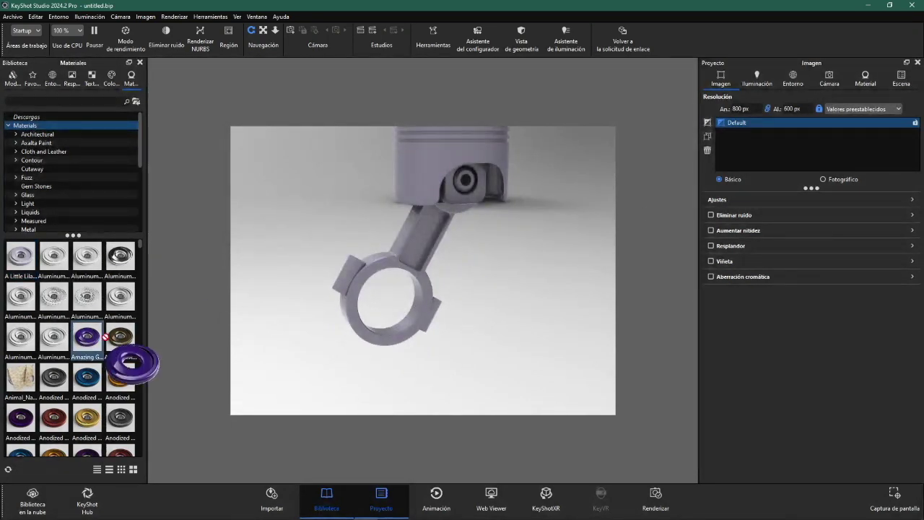
left_click_drag(106, 337, 414, 267)
middle_click_drag(476, 252, 455, 336)
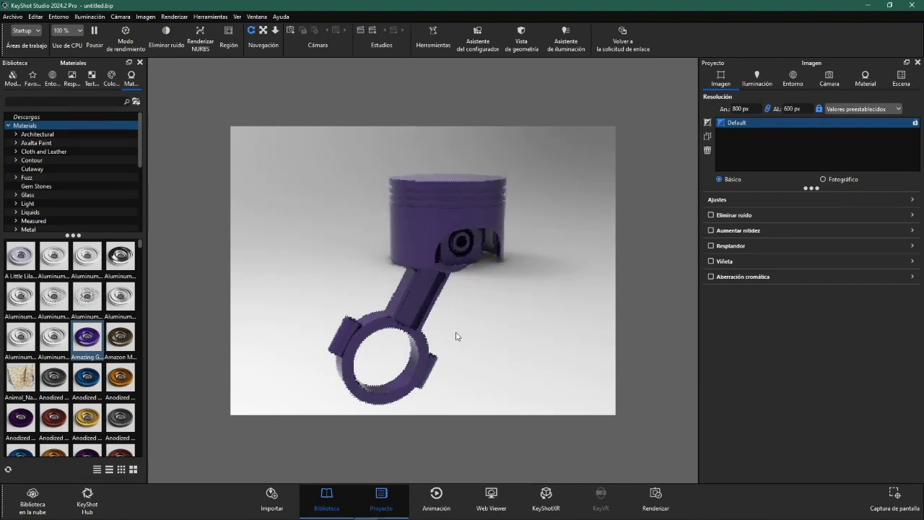
left_click_drag(119, 336, 267, 255)
left_click_drag(419, 215, 420, 217)
right_click(419, 290)
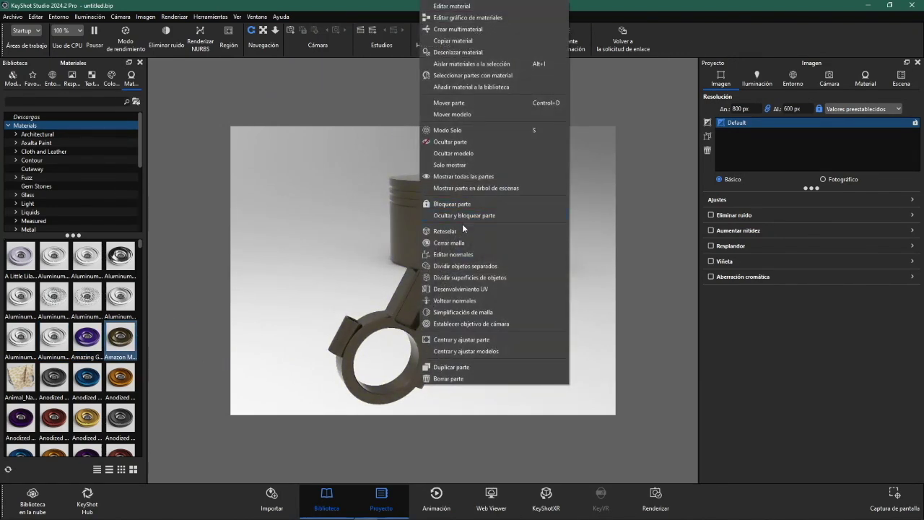
left_click(464, 53)
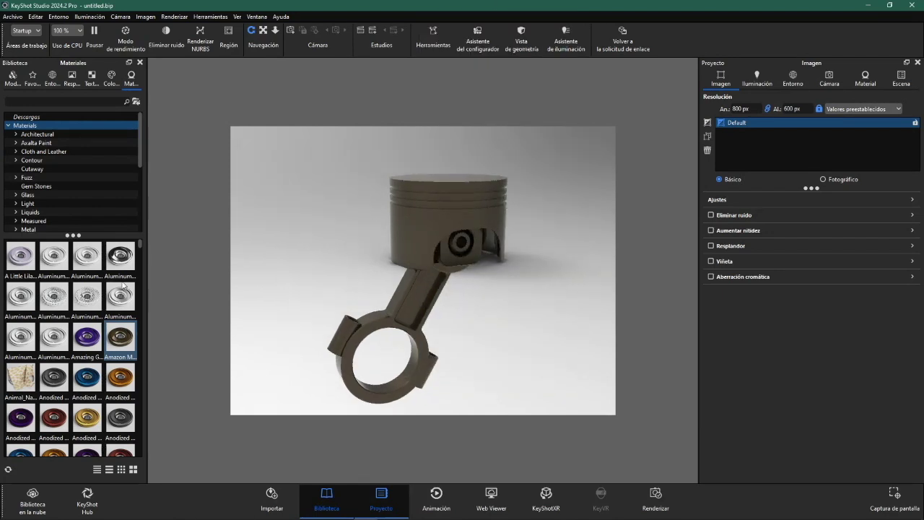
- Apply an aluminum material to the connecting rod
left_click_drag(86, 257, 405, 321)
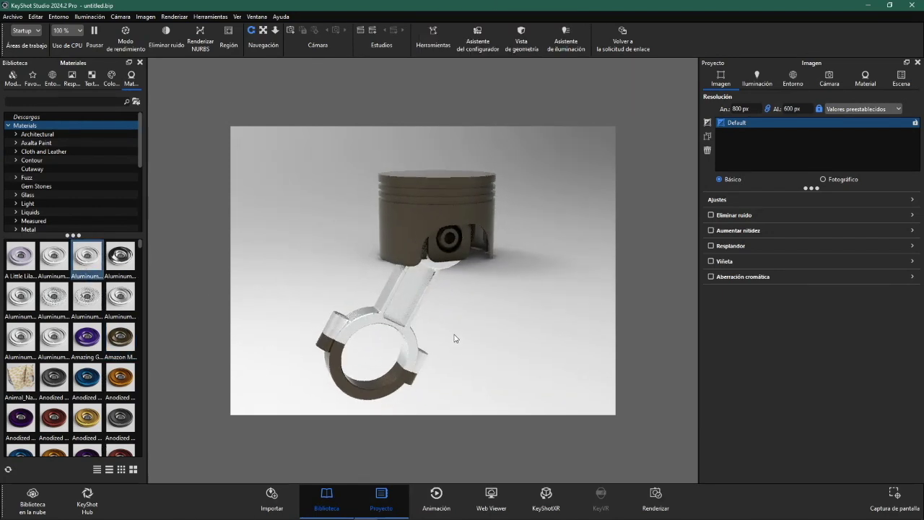
left_click_drag(373, 265, 390, 238)
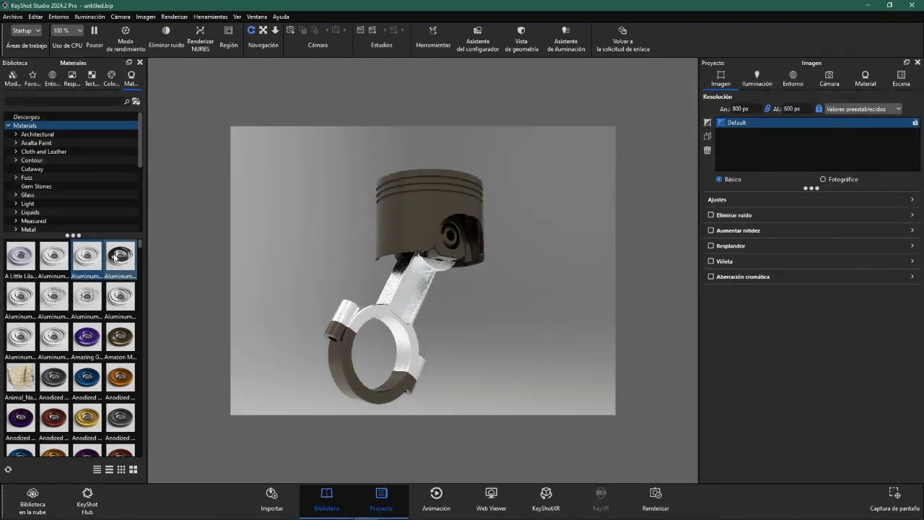
left_click_drag(86, 264, 362, 365)
left_click_drag(285, 265, 90, 265)
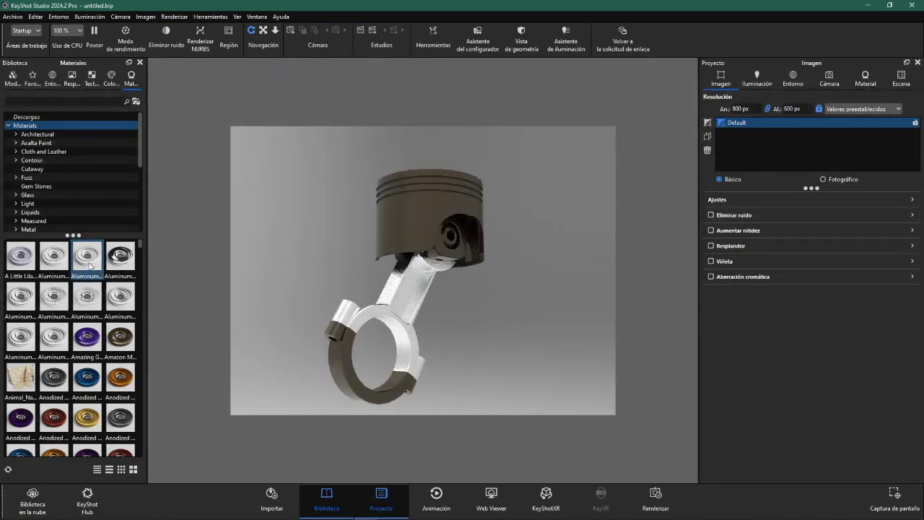
right_click(344, 345)
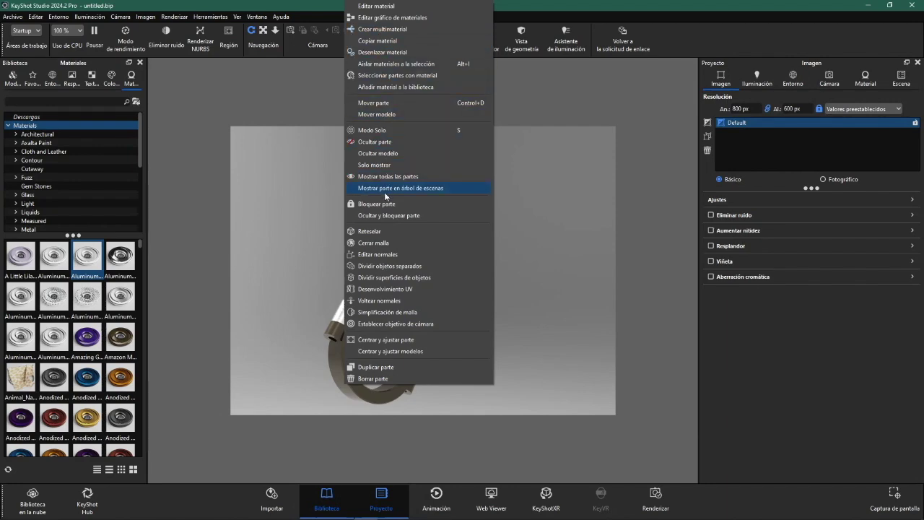
left_click(384, 57)
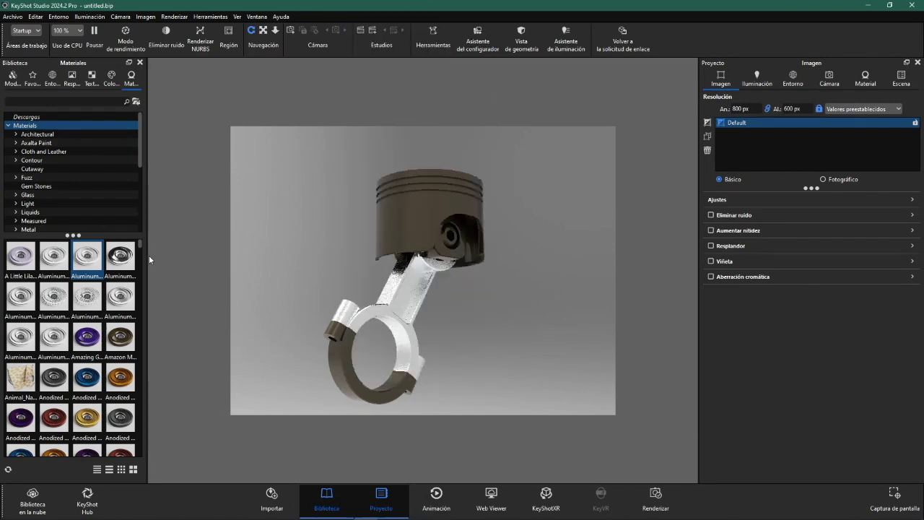
- Make the rod's ring silver aluminum, face the piston front, and return to SolidWorks
left_click_drag(118, 254, 346, 361)
left_click_drag(466, 345, 433, 355)
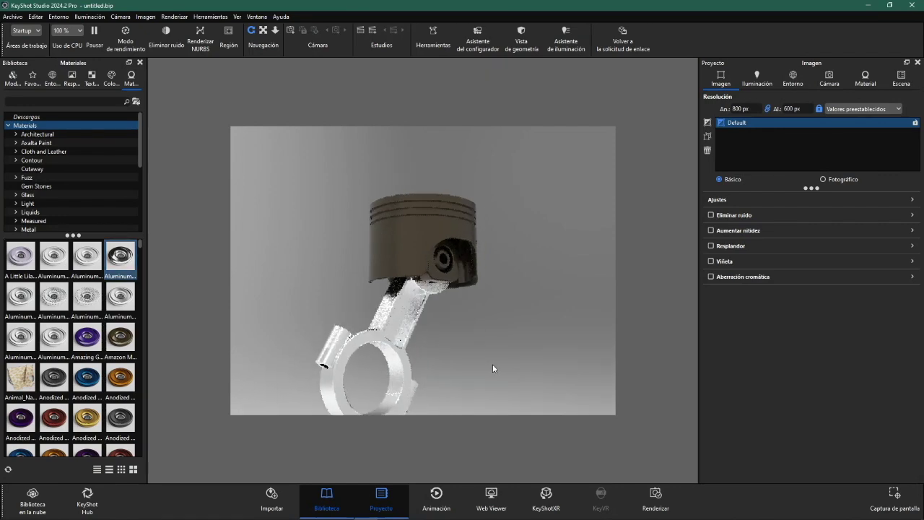
right_click(413, 339)
mouse_move(333, 255)
left_mouse_down()
mouse_move(423, 295)
mouse_move(598, 287)
mouse_move(528, 299)
mouse_move(332, 294)
left_mouse_up()
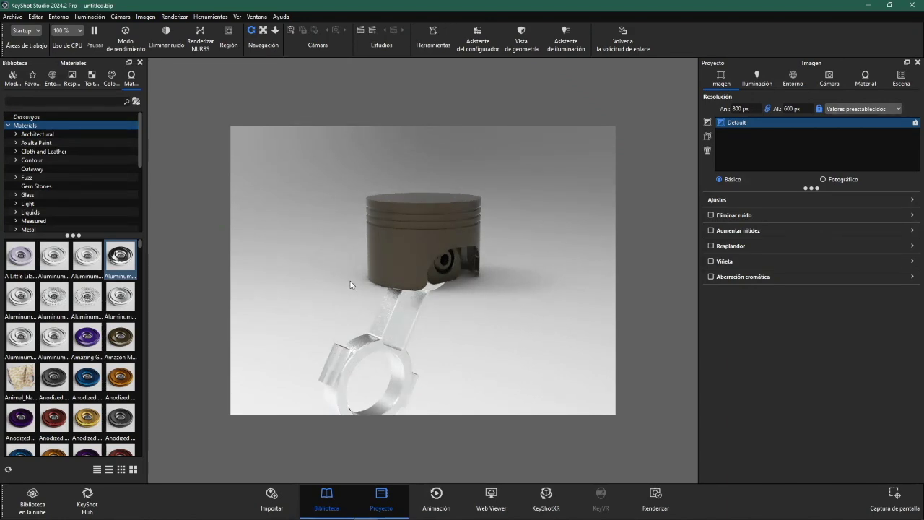
key("alt+Tab")
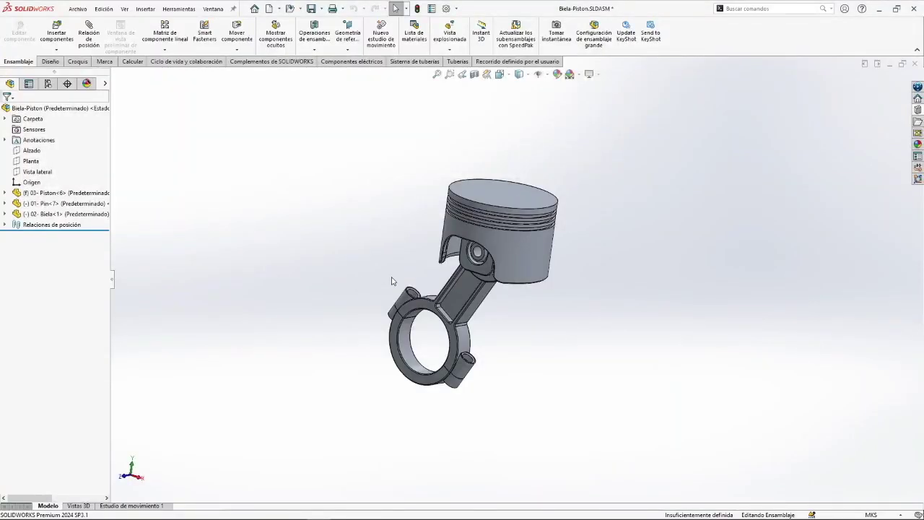
- Open the 03-Piston part on its own from the assembly
mouse_move(507, 291)
left_mouse_down()
mouse_move(559, 296)
mouse_move(535, 272)
left_mouse_up()
scroll(537, 229, "down", 5)
scroll(524, 234, "down", 3)
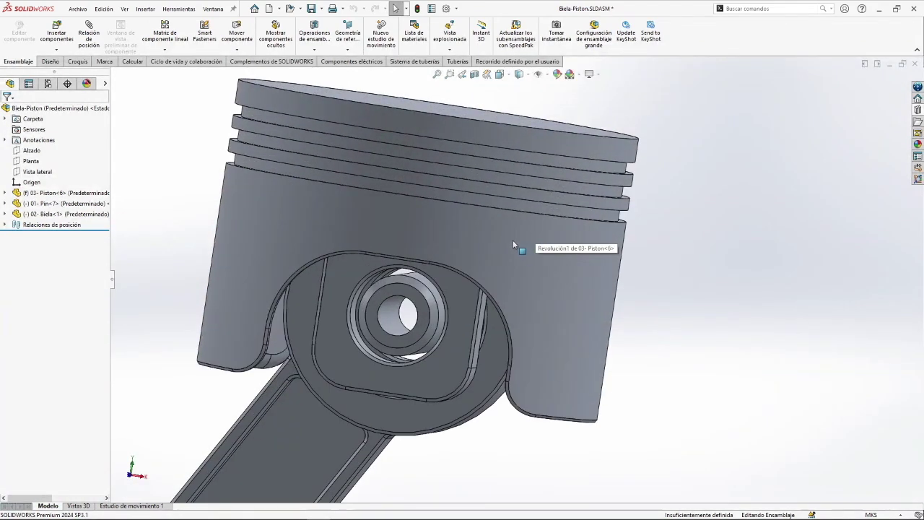
left_click(253, 192)
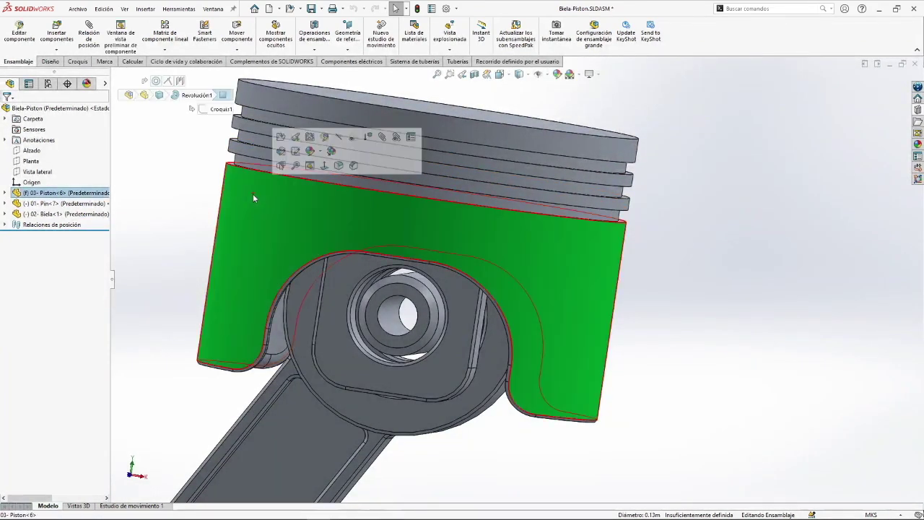
right_click(291, 204)
left_click(299, 157)
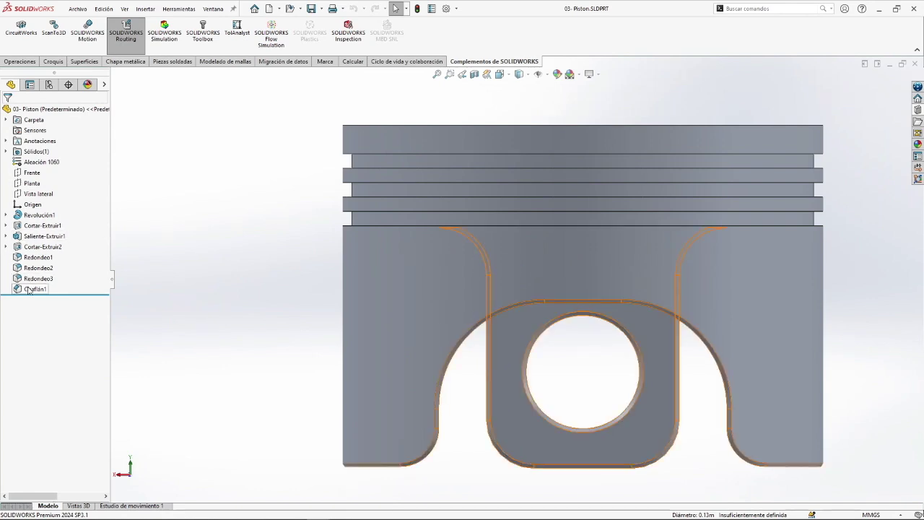
- Chamfer the piston crown's top edge at 5 mm × 45° (Chaflán2)
middle_click_drag(357, 136, 375, 166)
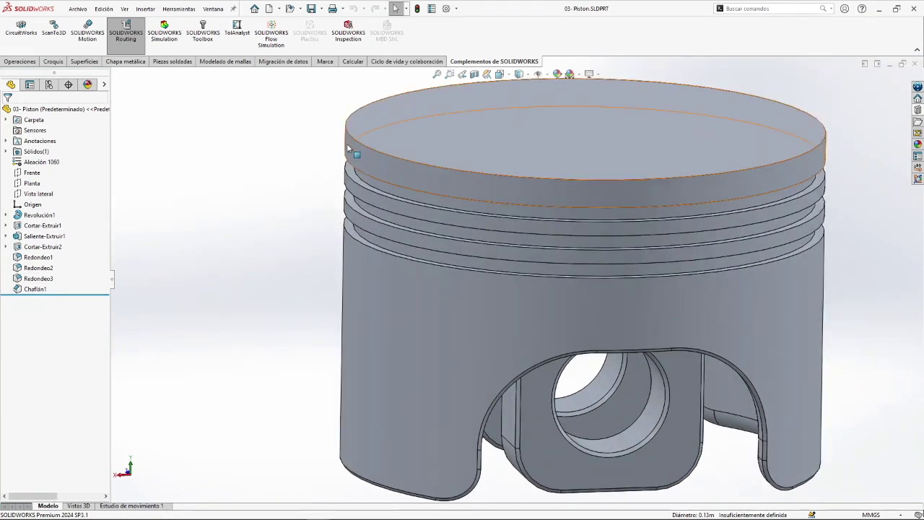
left_click(38, 62)
left_click(316, 51)
left_click(325, 72)
left_click(357, 143)
key("ctrl+1")
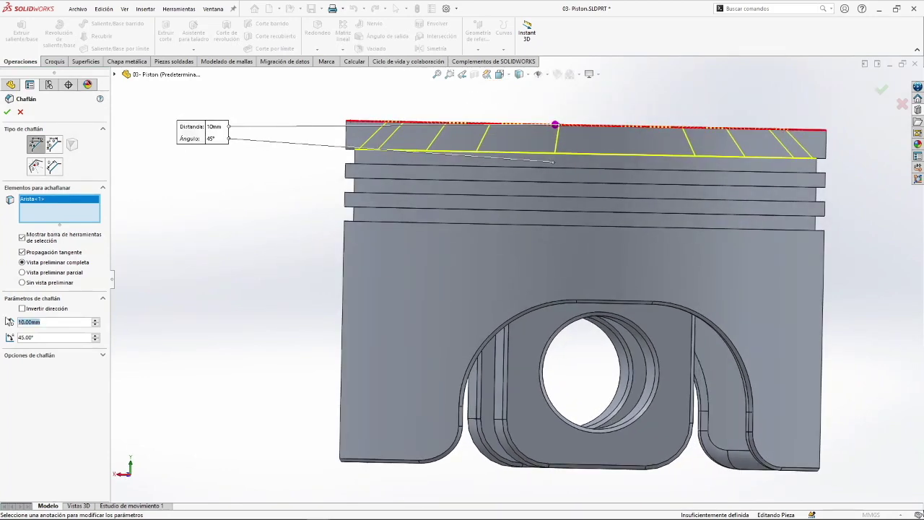
type("5")
key("Return")
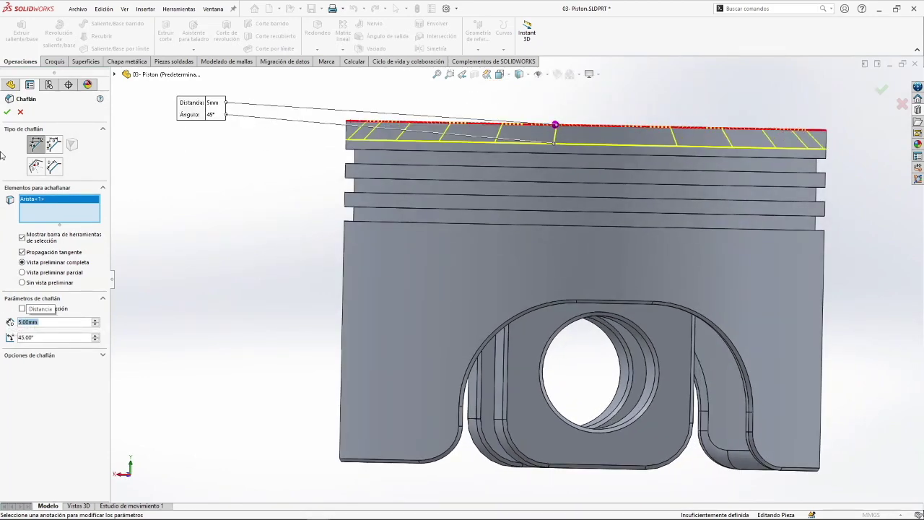
left_click(8, 112)
scroll(398, 324, "up", 3)
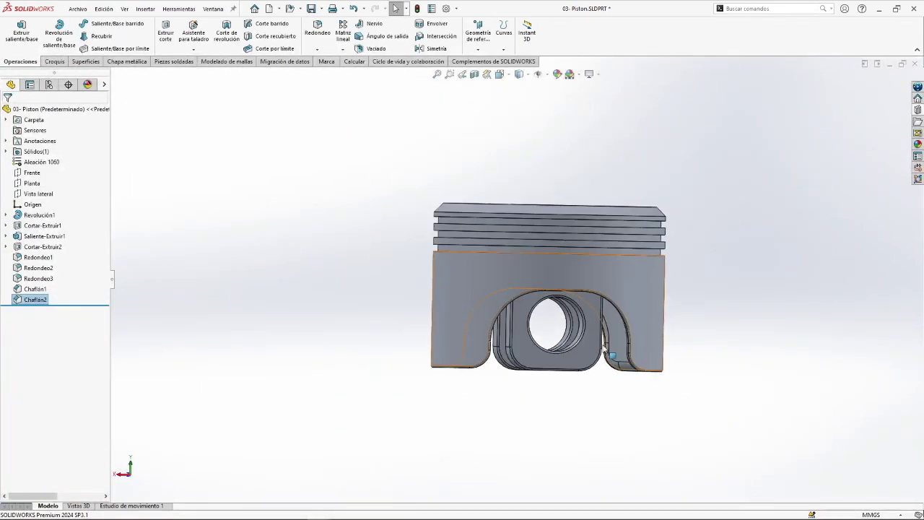
- Add a fillet, Redondeo4, to the piston's top edge
scroll(576, 341, "down", 5)
middle_click_drag(575, 341, 532, 285)
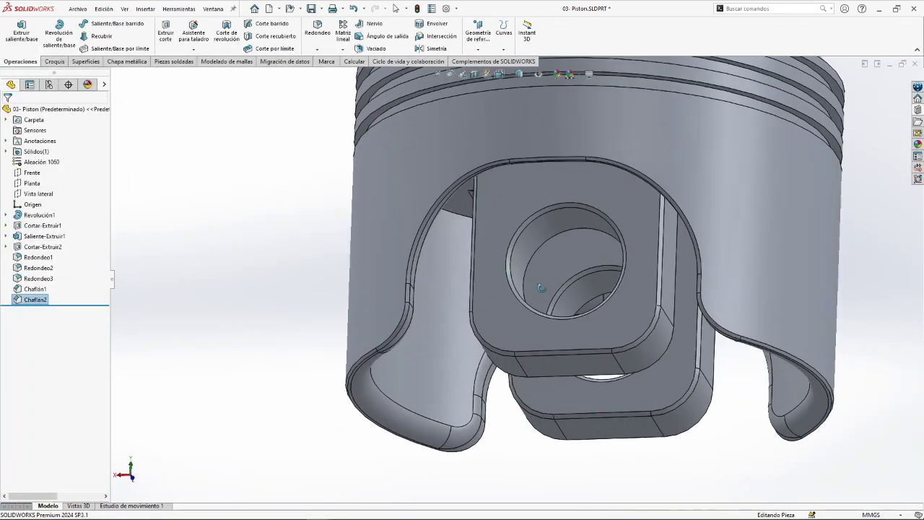
scroll(401, 330, "down", 2)
scroll(373, 311, "up", 3)
key("ctrl+1")
scroll(510, 258, "up", 2)
scroll(510, 258, "down", 2)
middle_click_drag(526, 265, 117, 217)
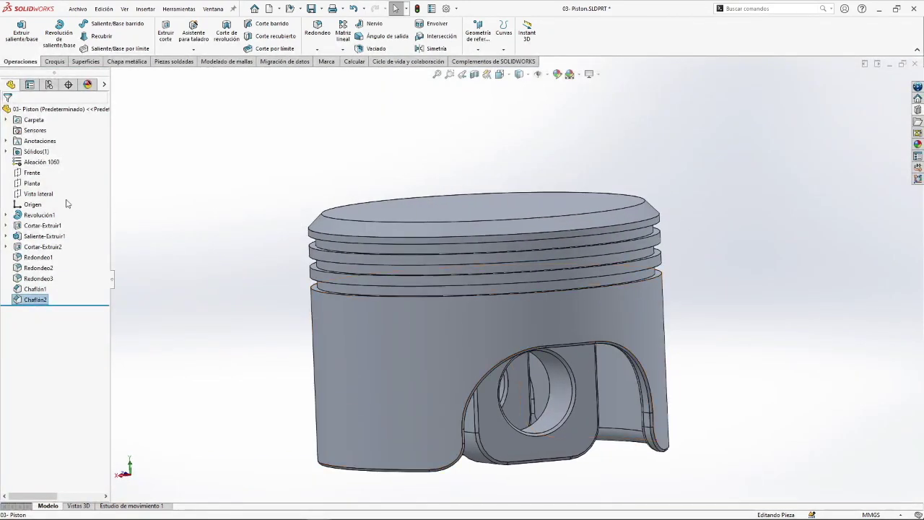
left_click(325, 221)
left_click(7, 112)
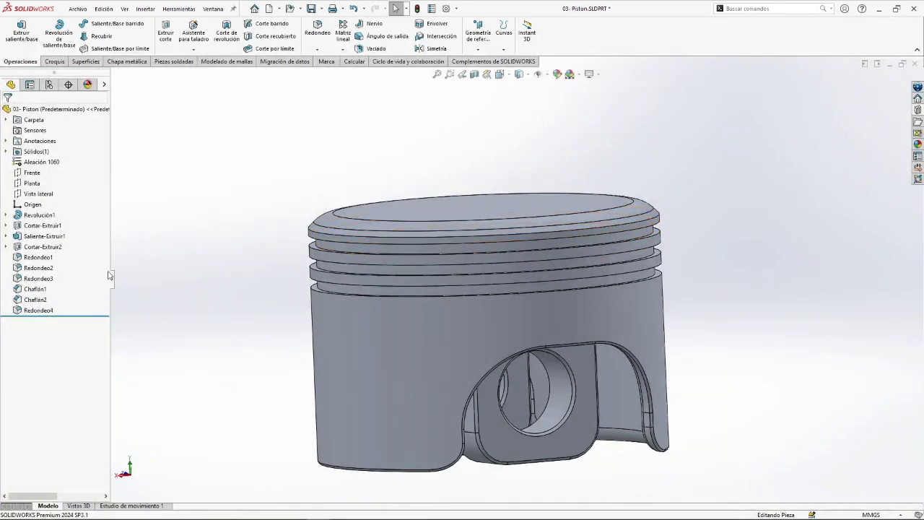
- Edit Redondeo4 to a 1 mm radius and return to the Biela-Piston assembly
left_click(45, 310)
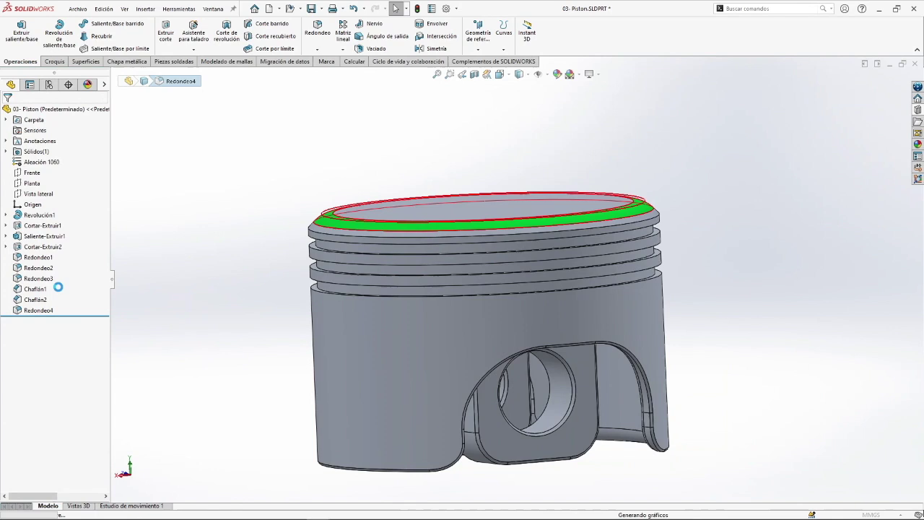
type("1.00mm")
key("Return")
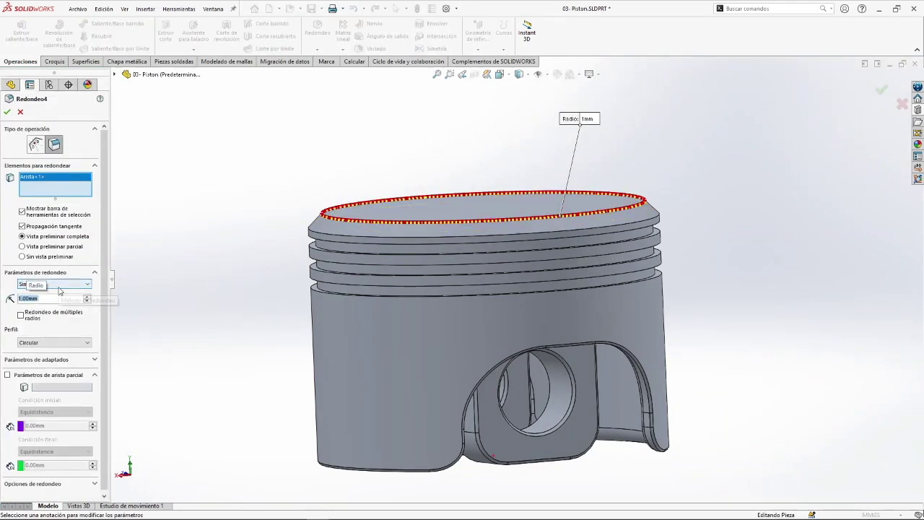
left_click(7, 113)
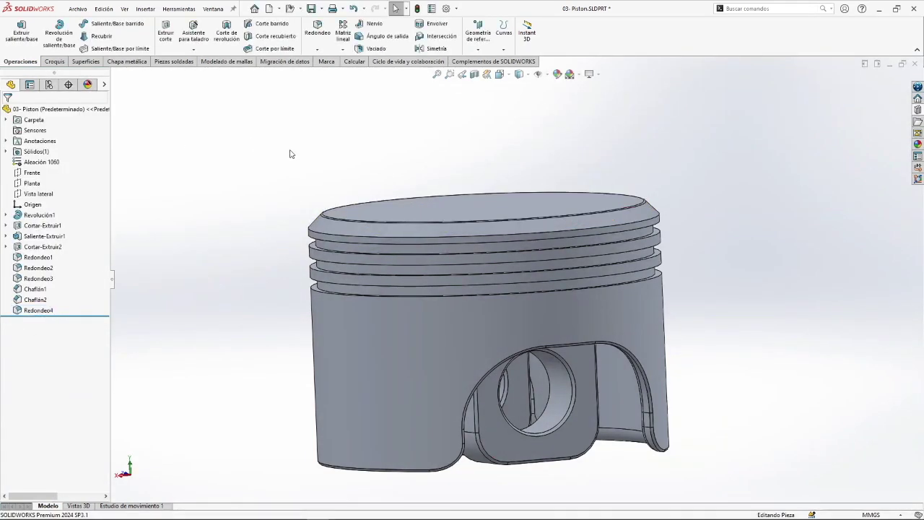
mouse_move(318, 510)
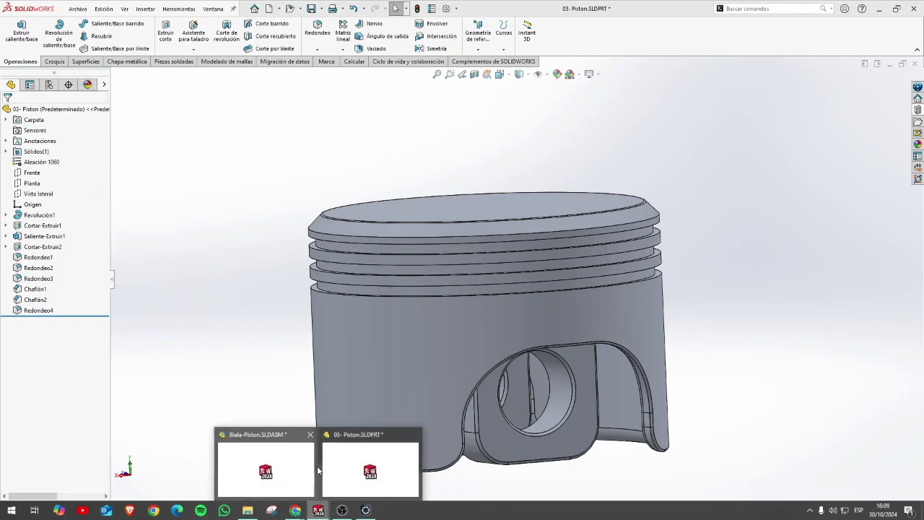
left_click(282, 470)
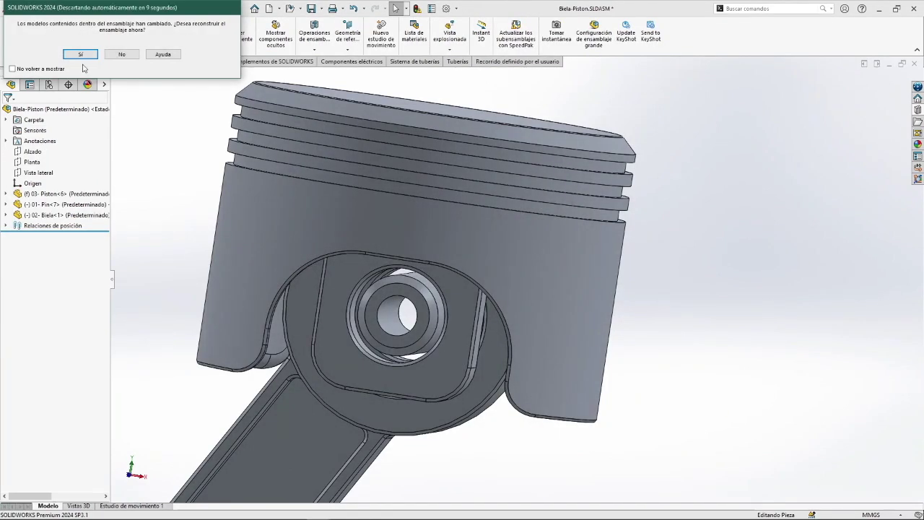
- Rebuild the Biela-Piston assembly with the modified piston and view it side-on
left_click(81, 54)
scroll(488, 233, "down", 5)
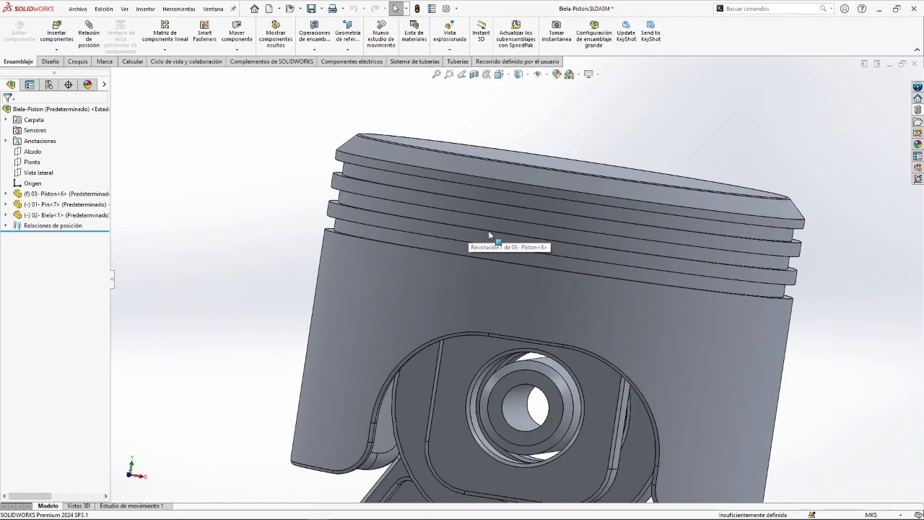
scroll(488, 233, "down", 2)
middle_click_drag(488, 232, 473, 267)
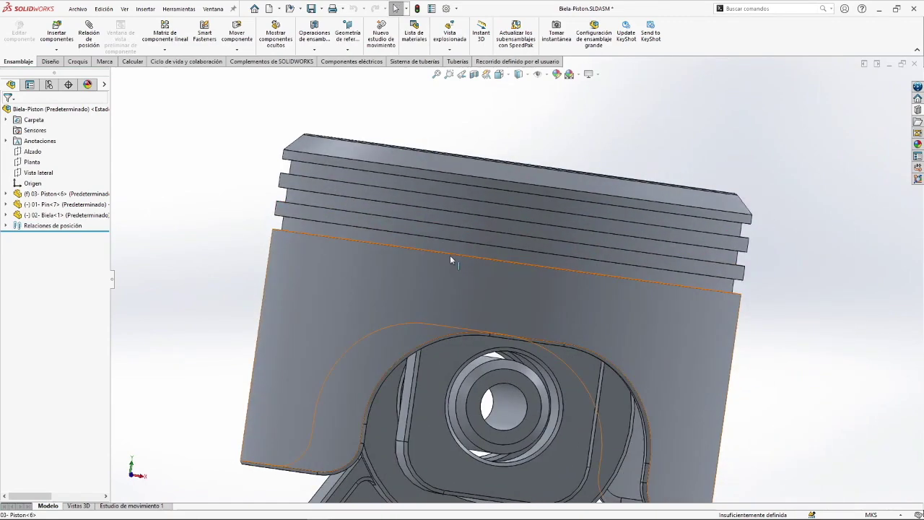
- Check the KeyShot render, then push the piston changes to KeyShot with Update KeyShot
key("alt+Tab")
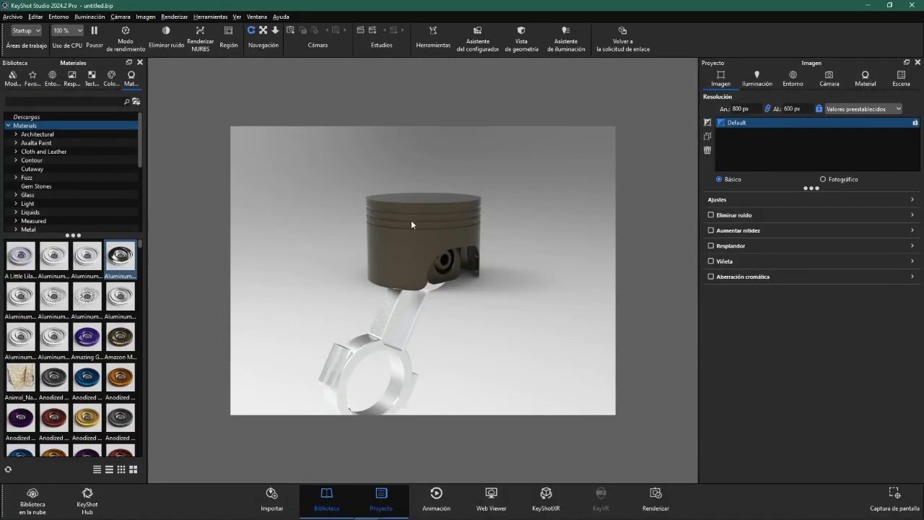
scroll(382, 205, "up", 3)
scroll(340, 148, "up", 2)
scroll(340, 148, "down", 2)
scroll(340, 149, "down", 2)
scroll(346, 152, "up", 2)
scroll(355, 162, "down", 2)
scroll(354, 162, "down", 1)
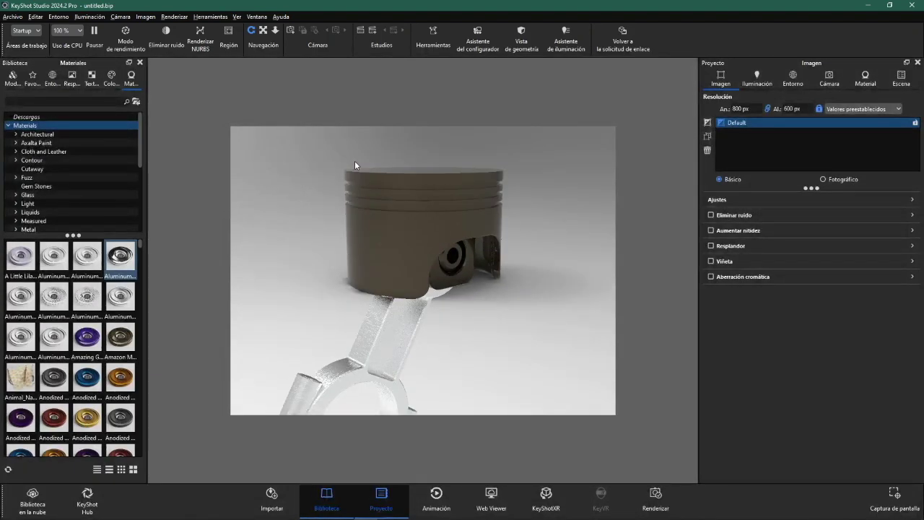
key("alt+Tab")
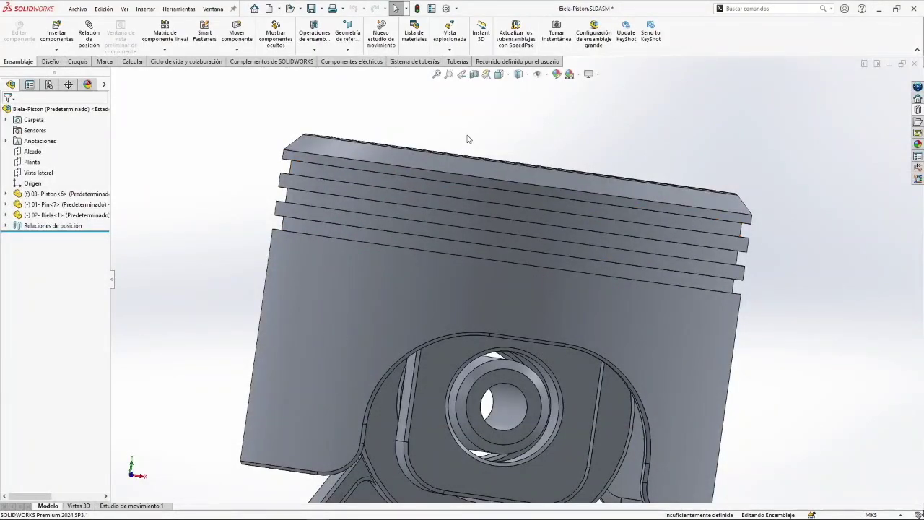
left_click(628, 42)
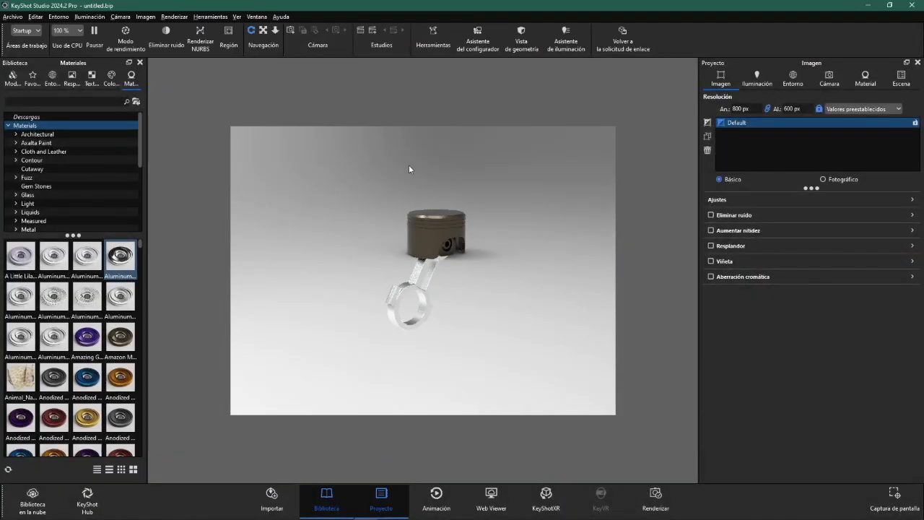
- Zoom into the refreshed piston crown and rings in KeyShot, then go back to SolidWorks
scroll(408, 165, "up", 2)
scroll(432, 166, "up", 3)
scroll(439, 174, "up", 2)
left_click_drag(426, 233, 399, 307)
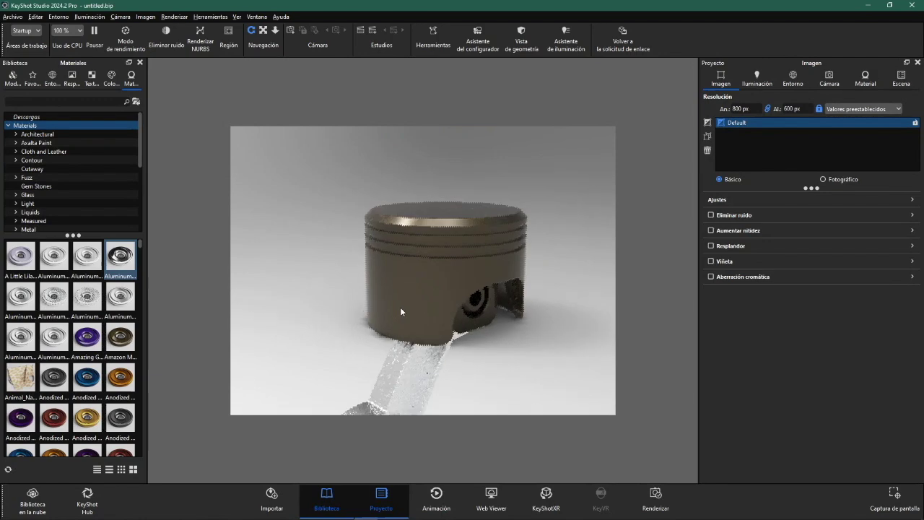
scroll(393, 203, "up", 2)
scroll(403, 183, "up", 2)
scroll(368, 202, "up", 3)
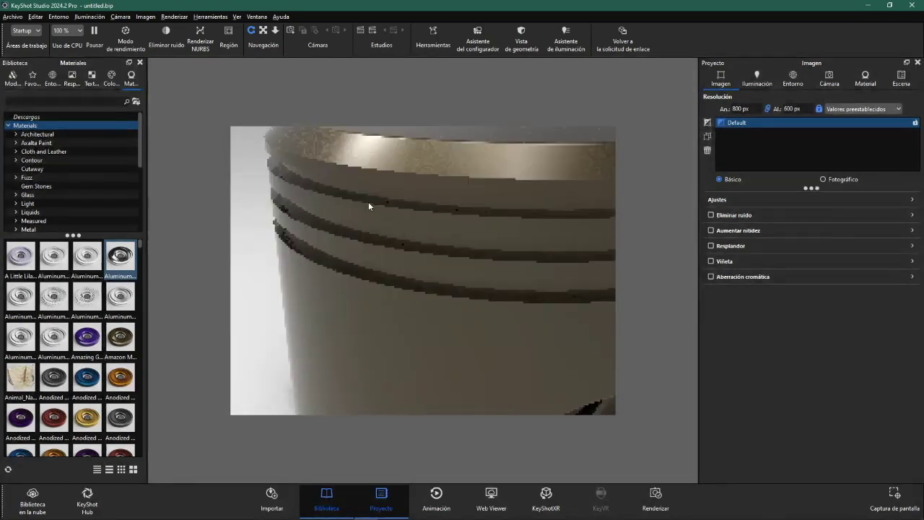
scroll(342, 207, "up", 2)
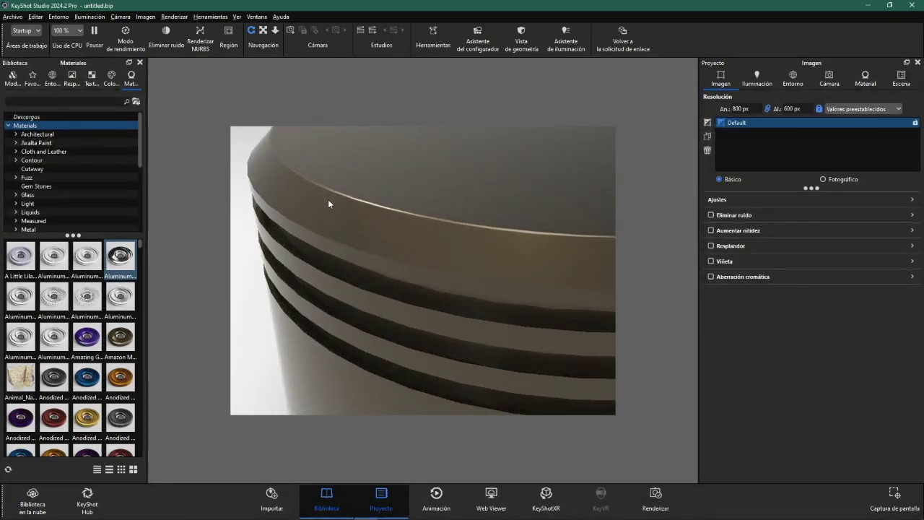
scroll(344, 249, "down", 2)
scroll(382, 282, "down", 3)
mouse_move(417, 304)
left_mouse_down()
mouse_move(438, 264)
mouse_move(476, 264)
left_mouse_up()
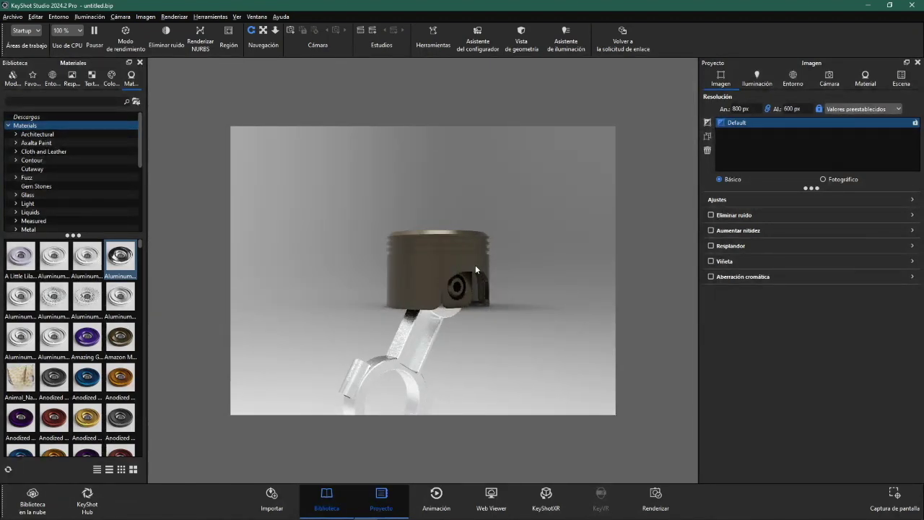
key("alt+Tab")
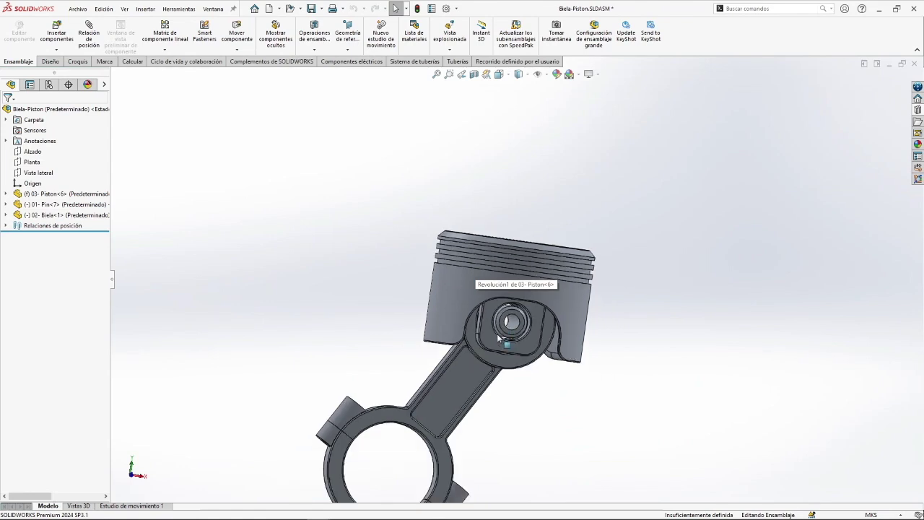
- Zoom out and orbit the piston-rod assembly, then return to KeyShot's brown piston and aluminum rod render
scroll(498, 338, "down", 3)
middle_click_drag(498, 337, 491, 352)
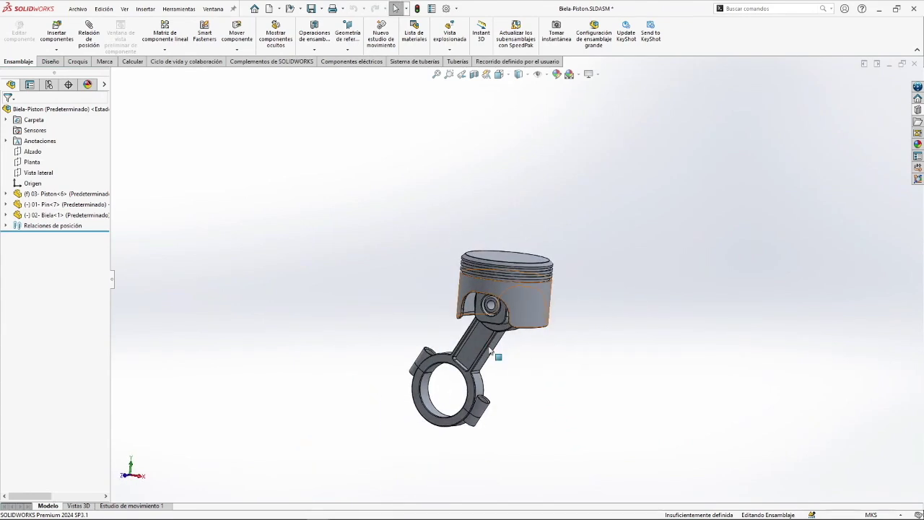
key("alt+Tab")
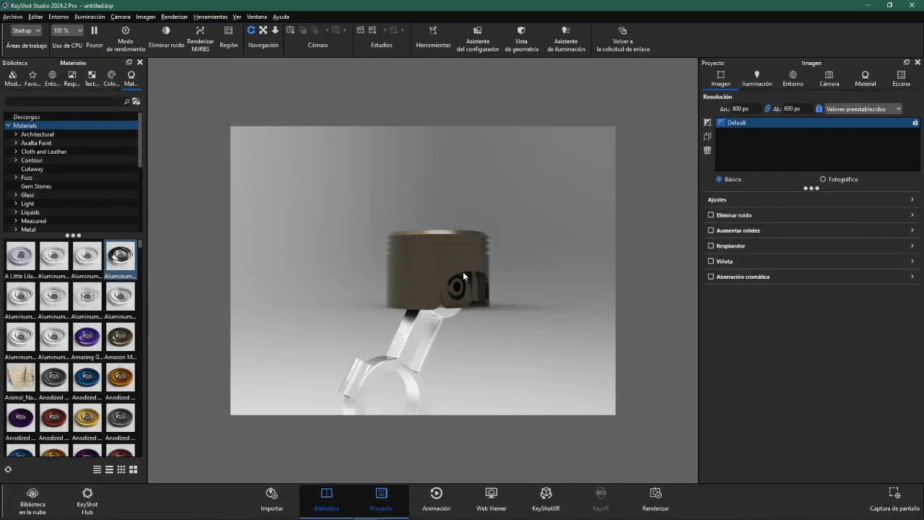
mouse_move(462, 272)
left_mouse_down()
mouse_move(471, 210)
mouse_move(650, 292)
mouse_move(333, 292)
left_mouse_up()
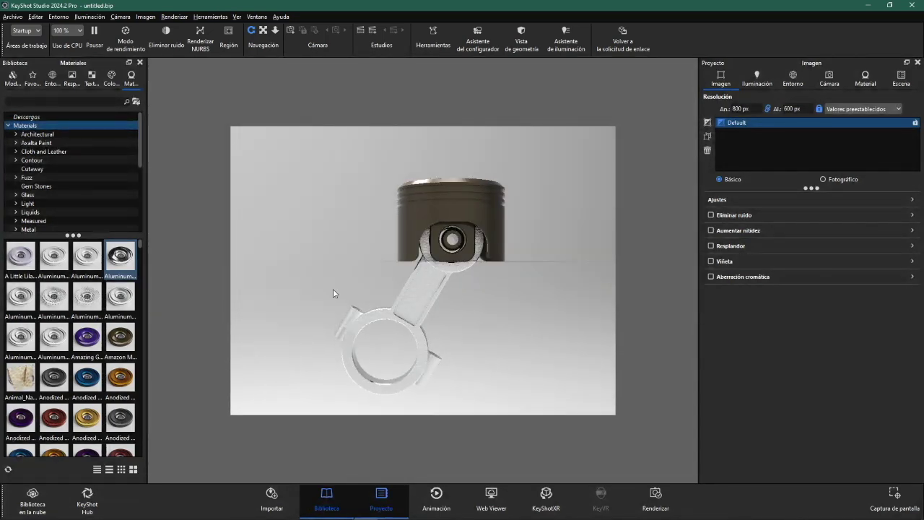
mouse_move(461, 304)
left_mouse_down()
mouse_move(347, 330)
mouse_move(546, 329)
left_mouse_up()
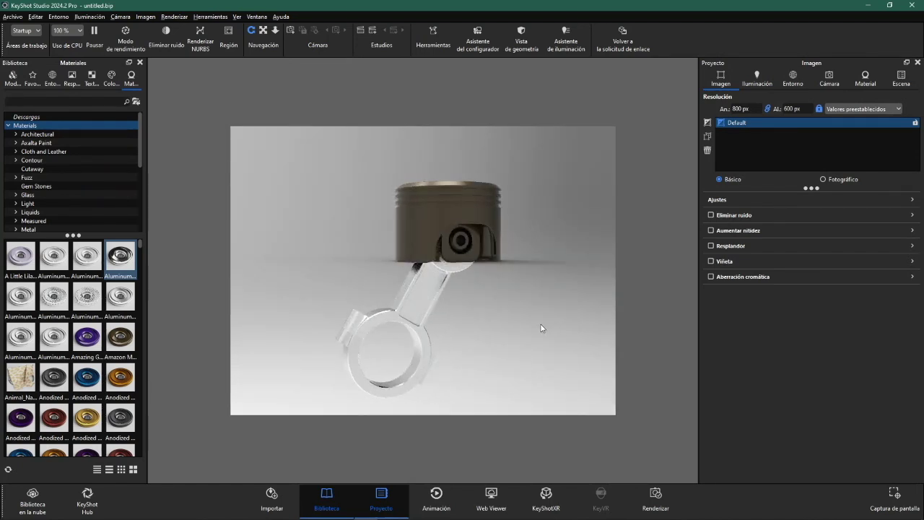